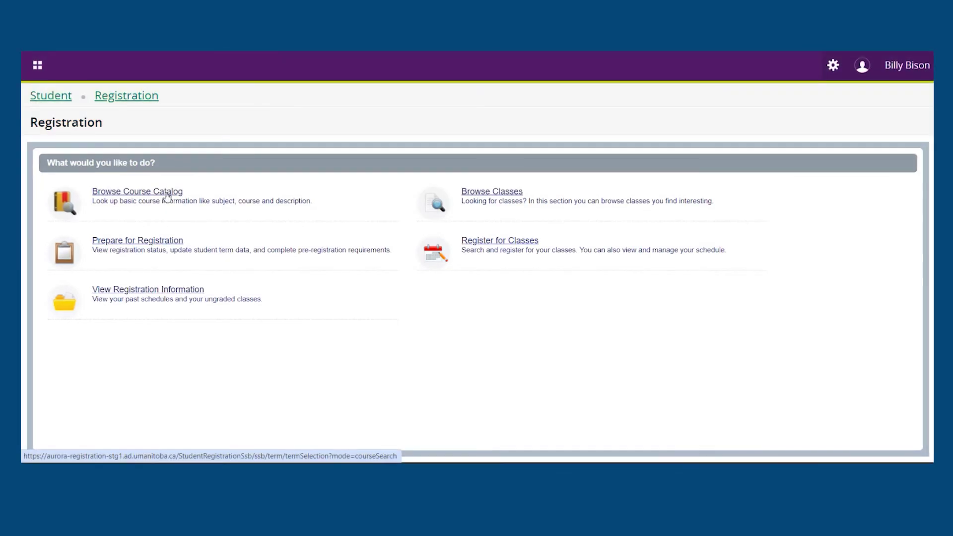
Continue from the Browse Courses term page into the course catalog search
left_click(77, 213)
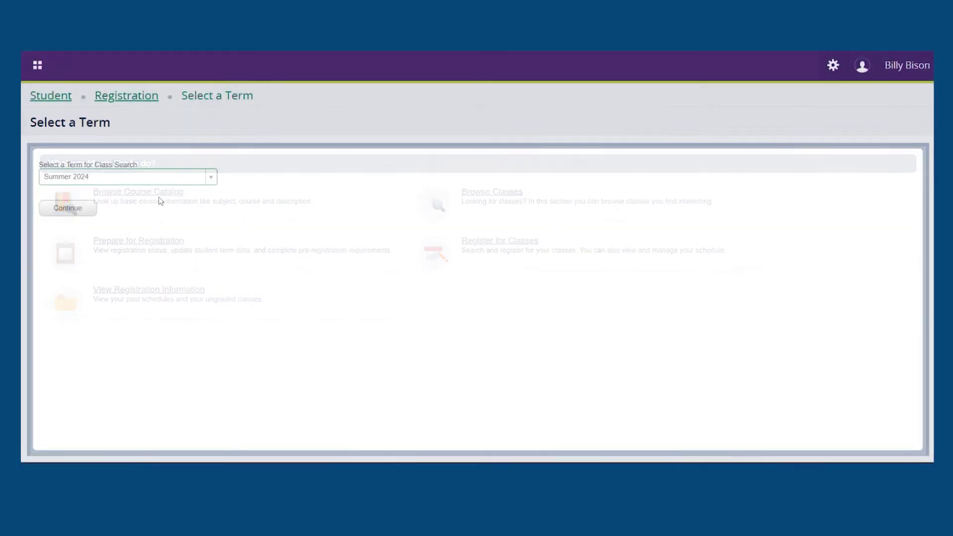
Browse classes for the Fall 2024 term
left_click(169, 178)
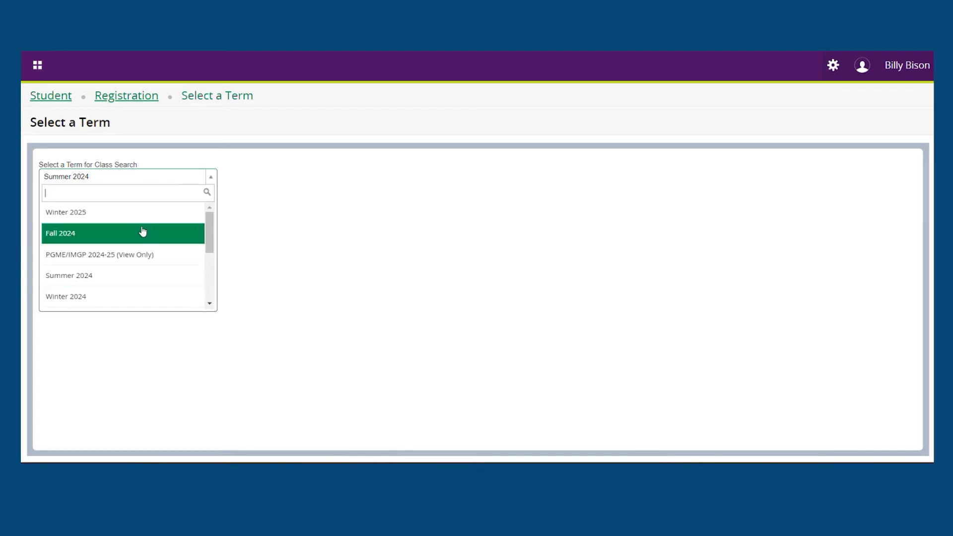
left_click(143, 233)
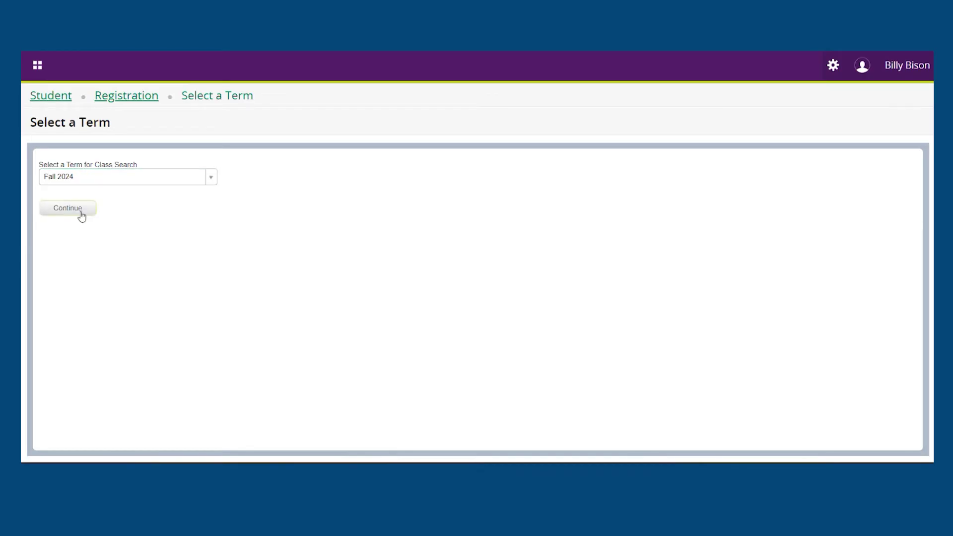
left_click(81, 211)
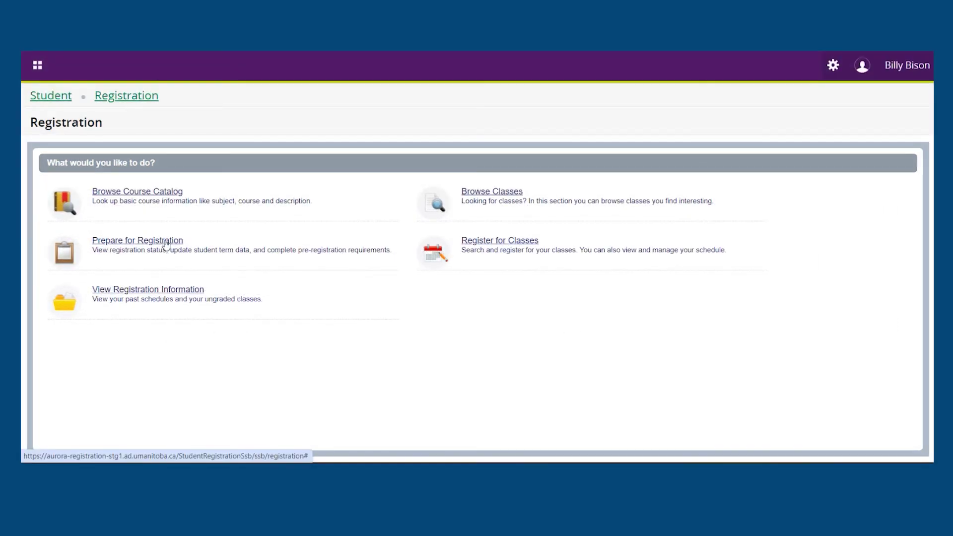
Open Prepare for Registration for the Fall 2024 term
left_click(166, 247)
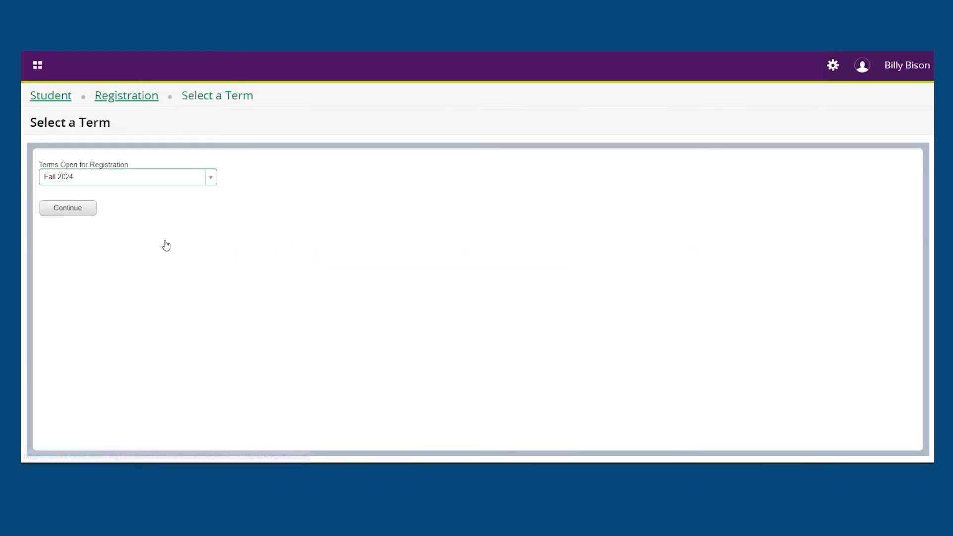
left_click(87, 212)
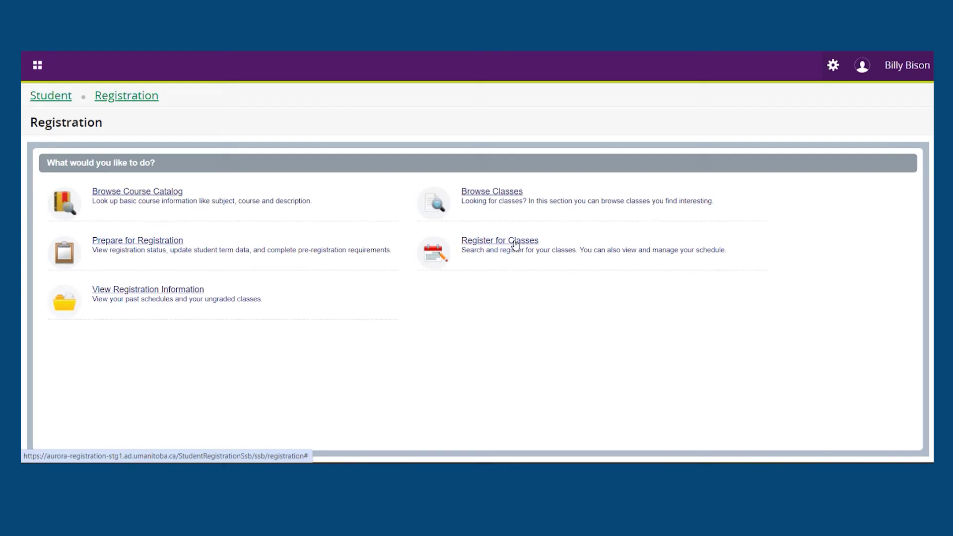
Enter Register for Classes with Fall 2024 as the registration term
left_click(515, 246)
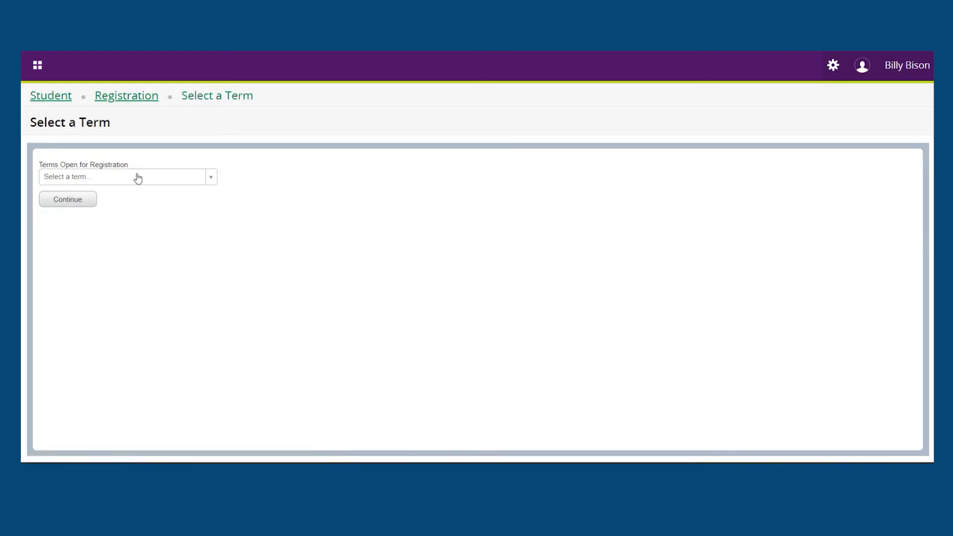
left_click(138, 178)
left_click(111, 233)
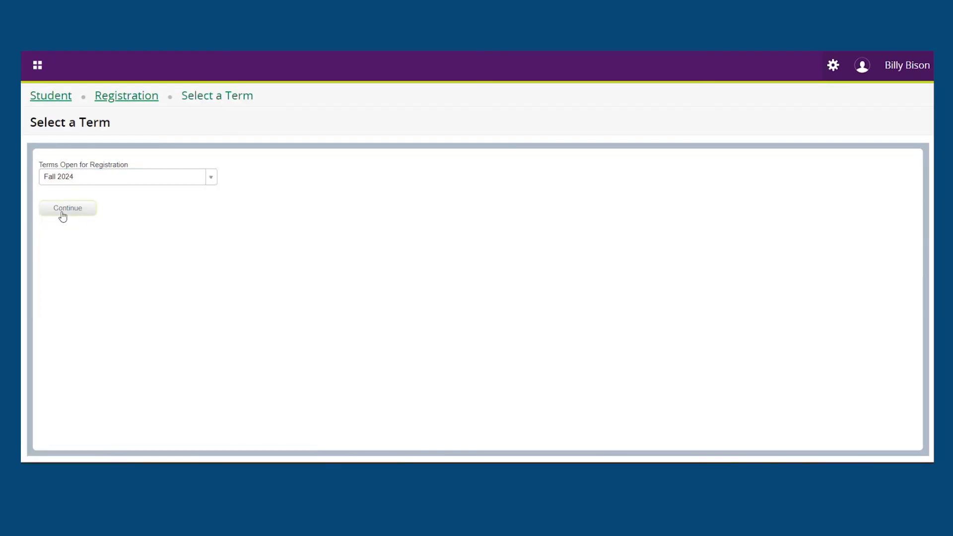
left_click(62, 213)
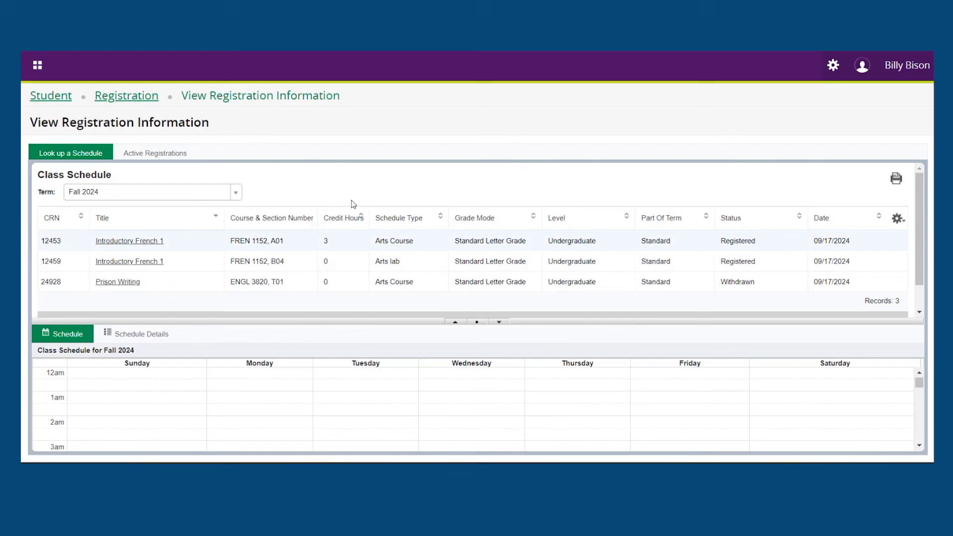
Show the Active Registrations tab listing Introductory French 1 sections A01 and B04
left_click(166, 154)
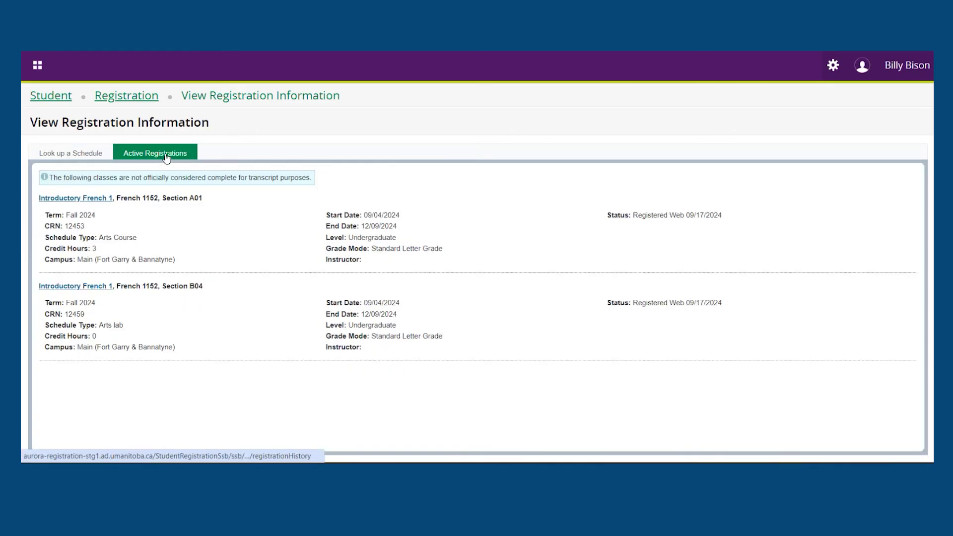